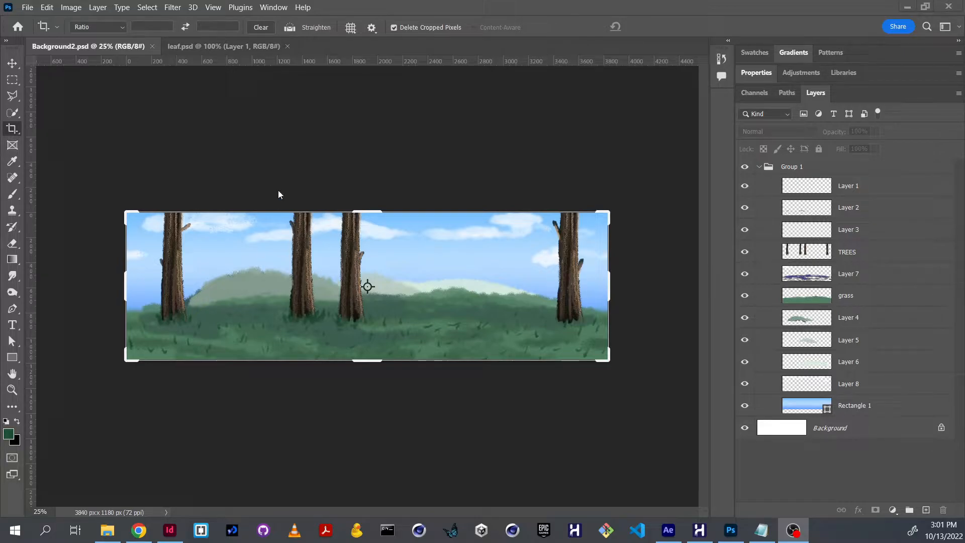
Hide every layer in Group 1 except the grass layer, leaving the white Background on.
click(213, 8)
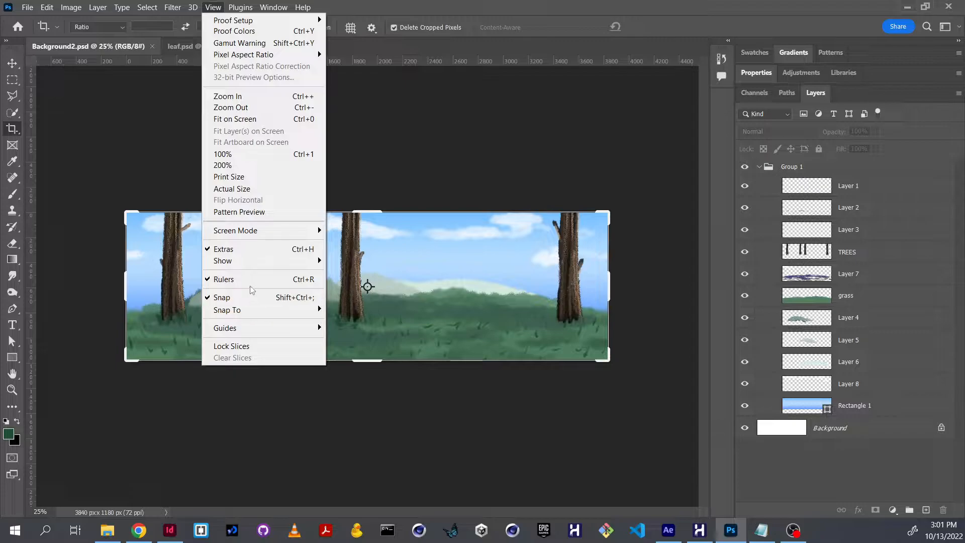
click(194, 70)
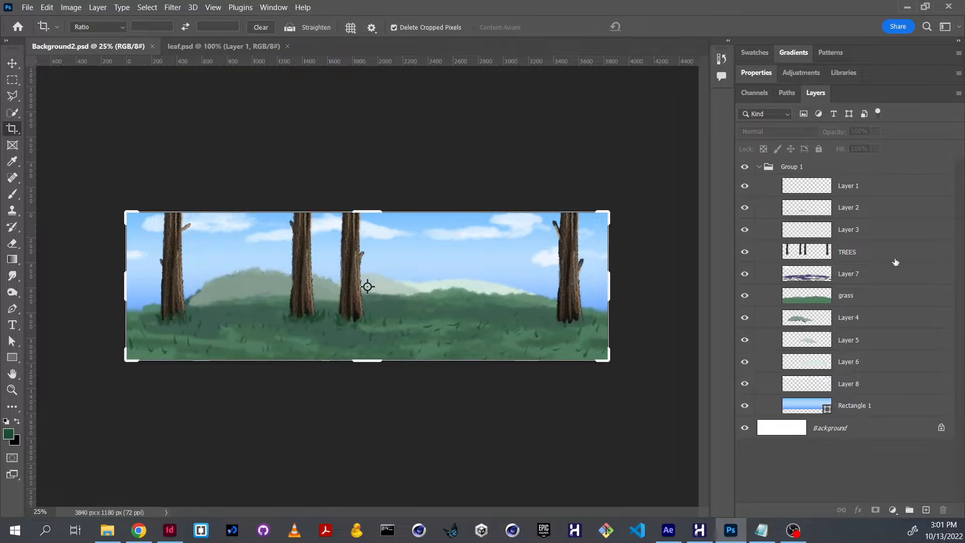
drag(744, 187, 744, 406)
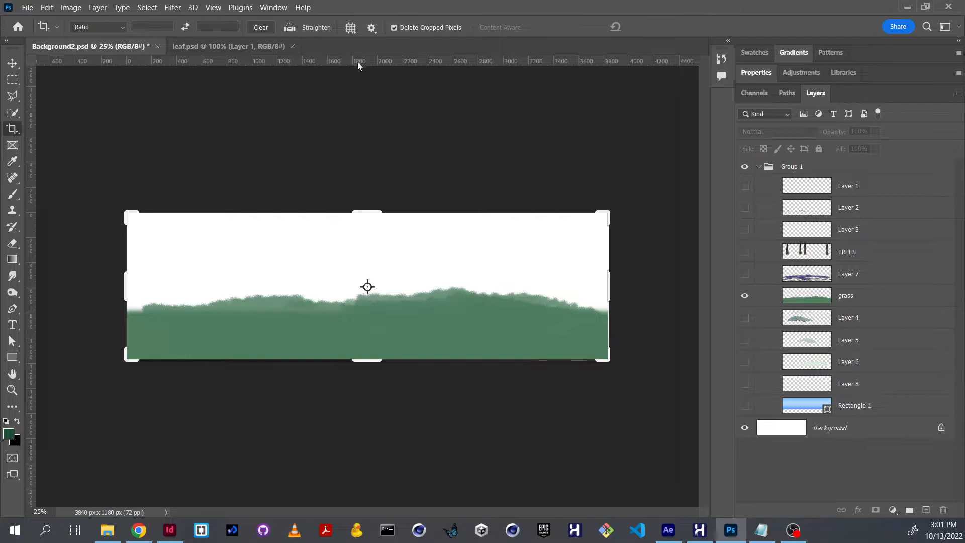
Place horizontal guides at the height where the grass meets the canvas's side edges and hide the guides.
drag(369, 62, 392, 313)
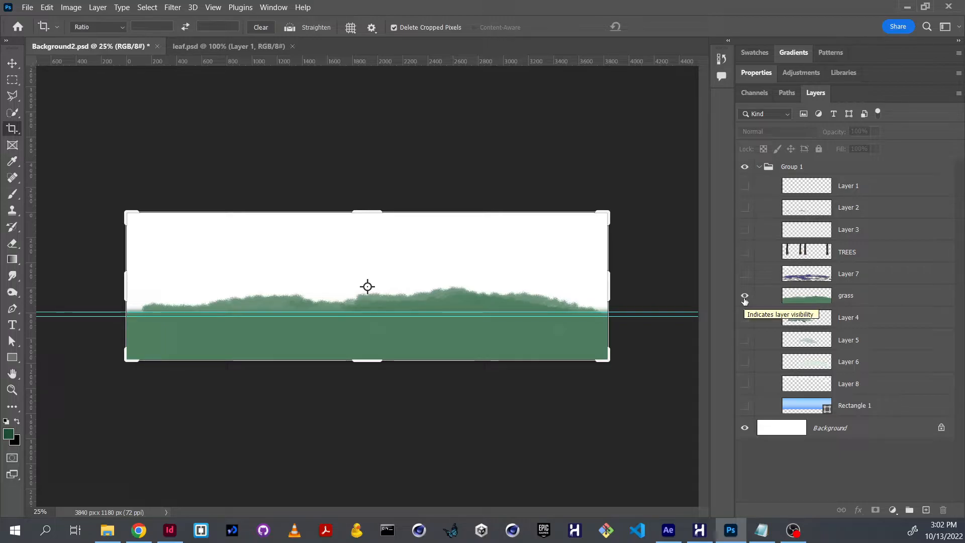
key(ctrl+semicolon)
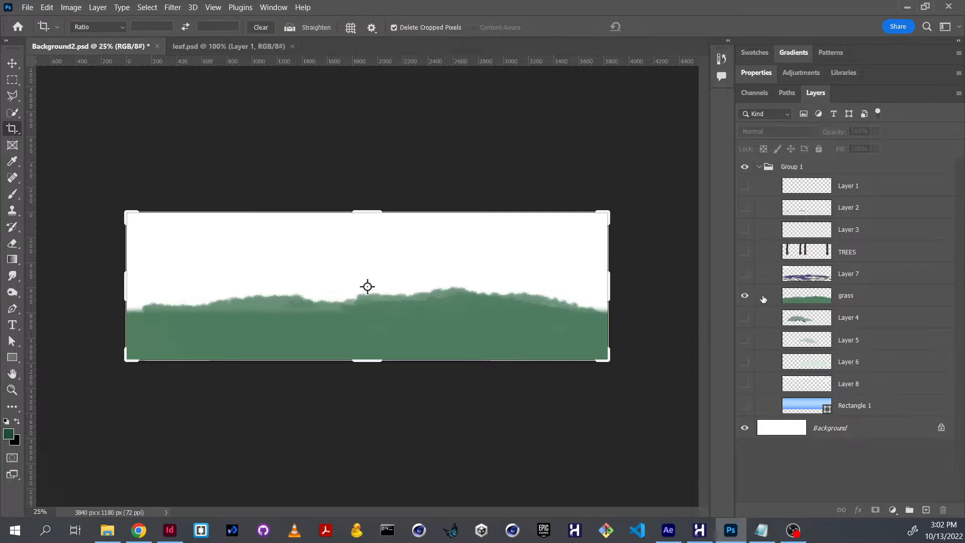
Select the grass layer and check the document's width and height in pixels in Image Size.
key(v)
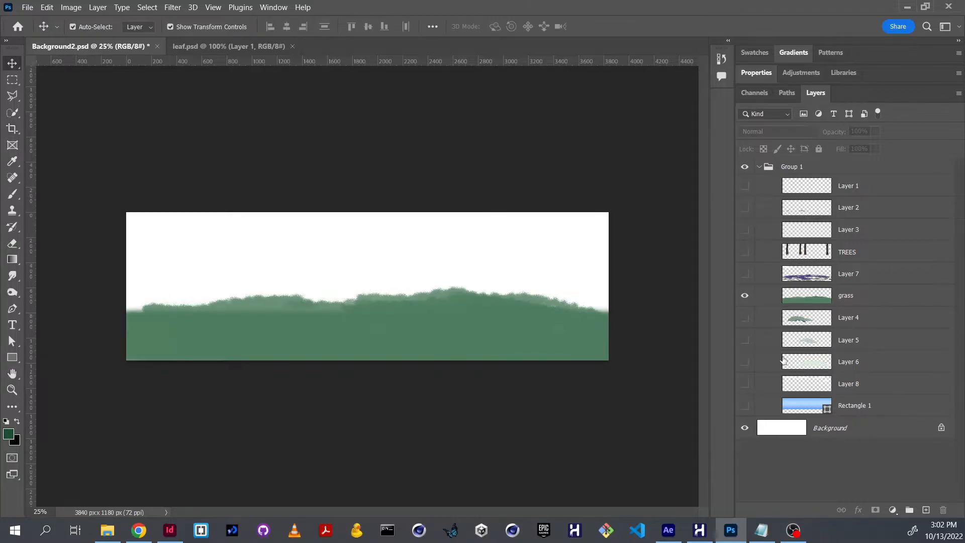
click(800, 297)
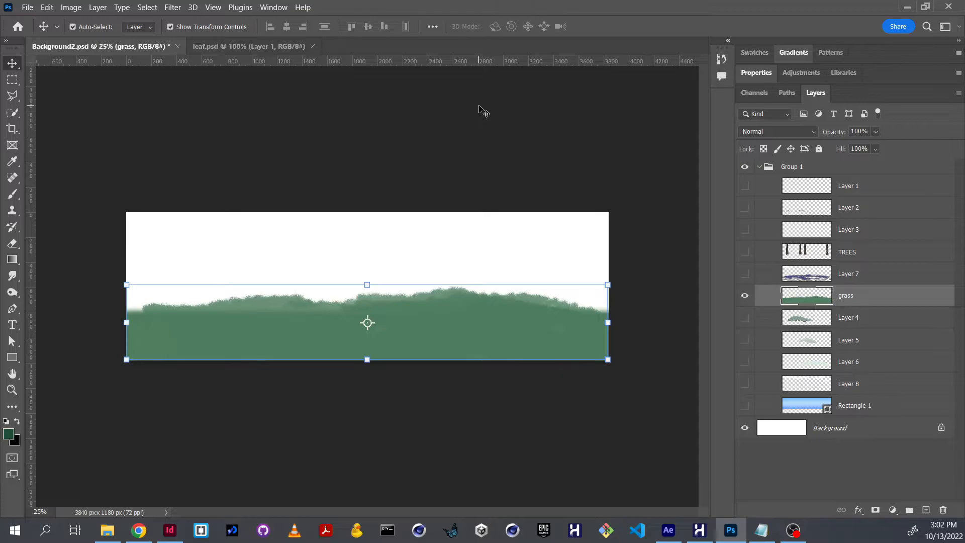
click(98, 7)
mouse_move(71, 7)
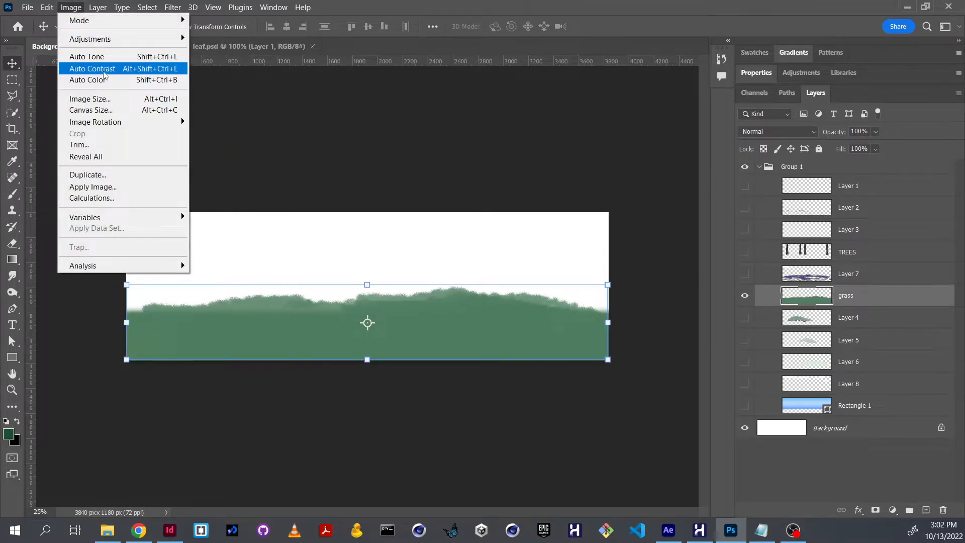
click(108, 99)
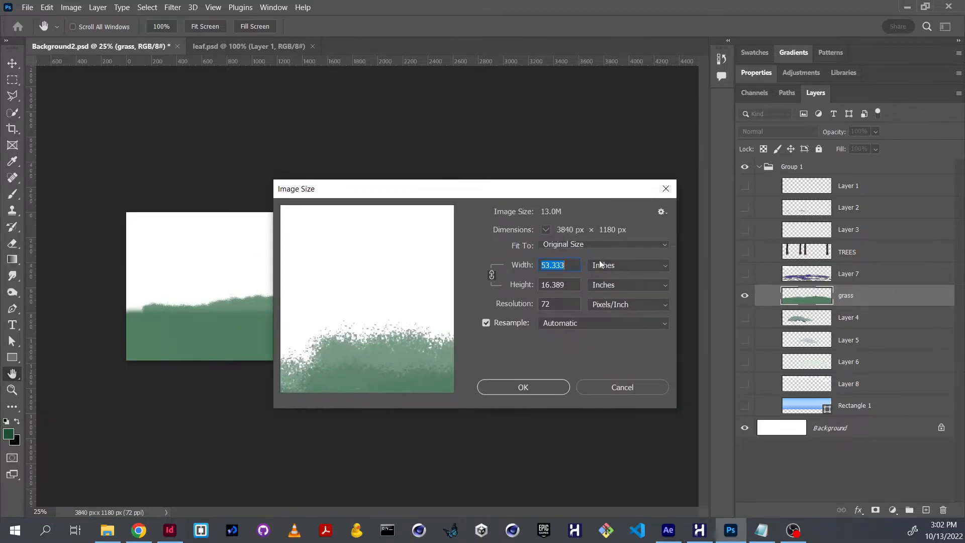
click(598, 265)
click(601, 280)
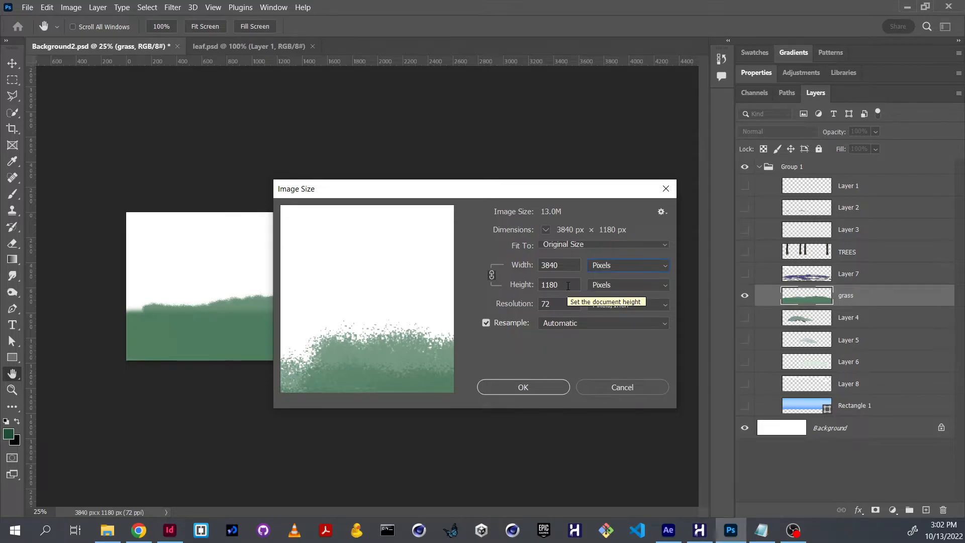
click(549, 388)
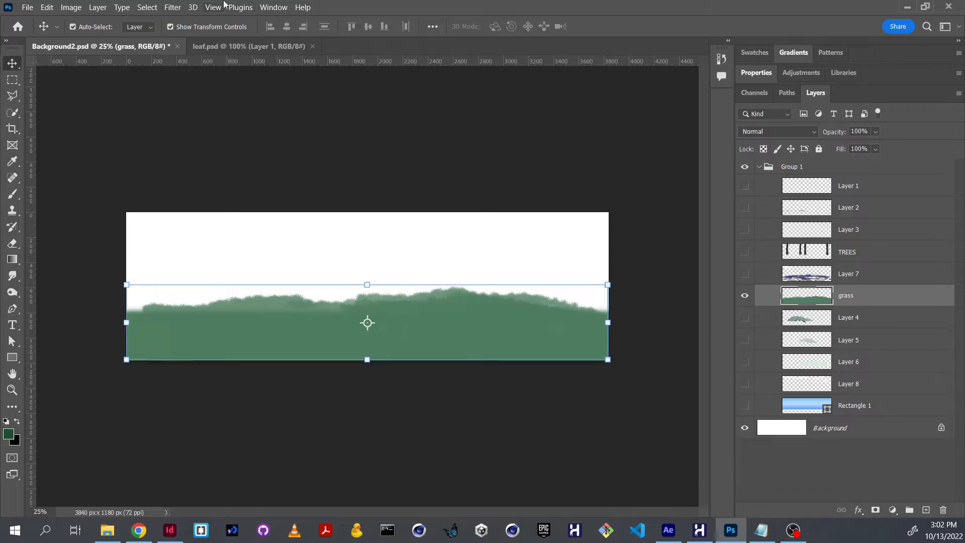
Try shifting the grass layer horizontally by about -37 pixels with the Offset filter set to Wrap Around.
click(172, 7)
mouse_move(209, 267)
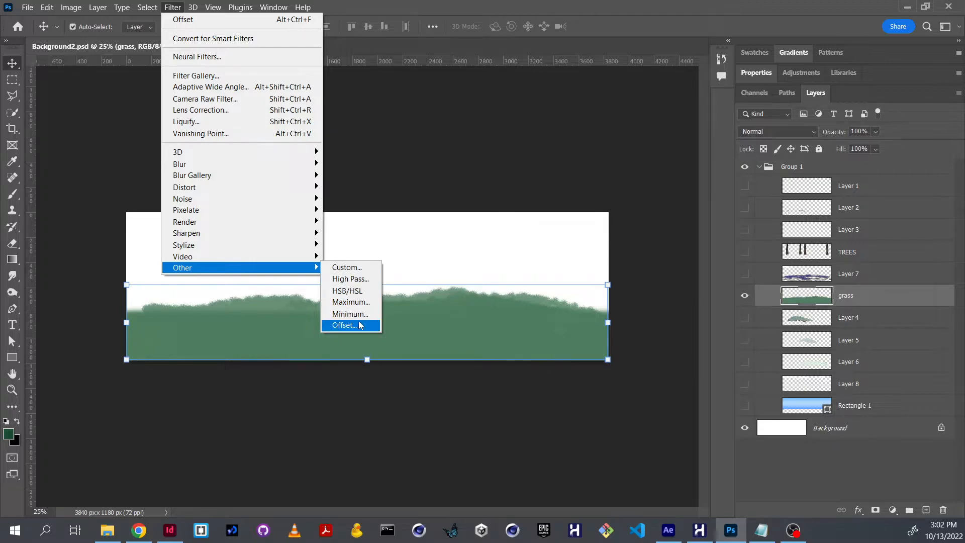
click(347, 324)
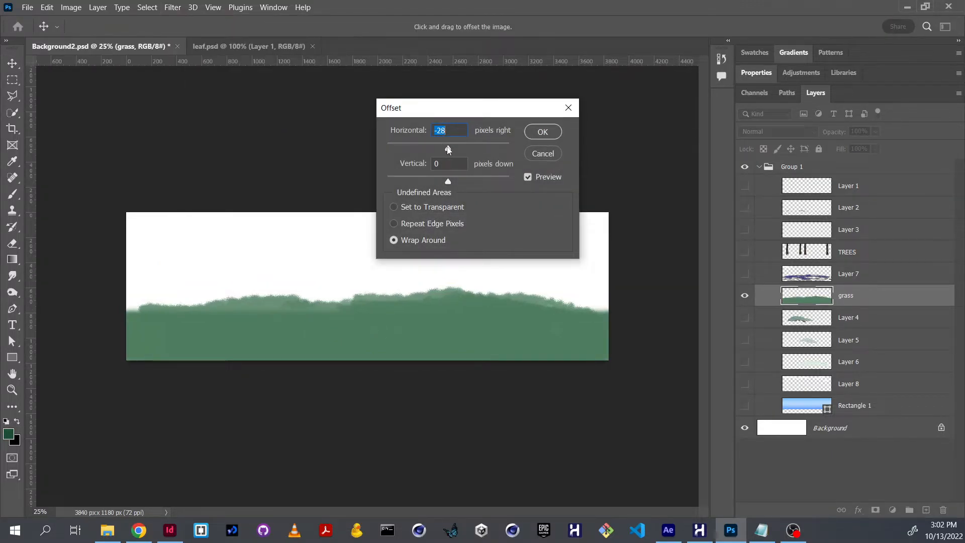
text(0)
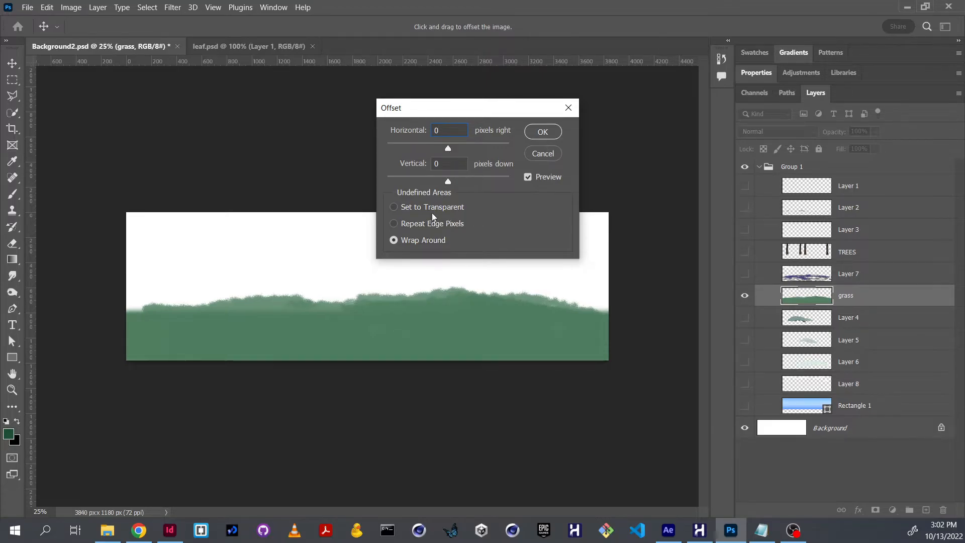
drag(449, 148, 449, 149)
text(0)
key(Down)
key(Down)
key(Down)
key(Down)
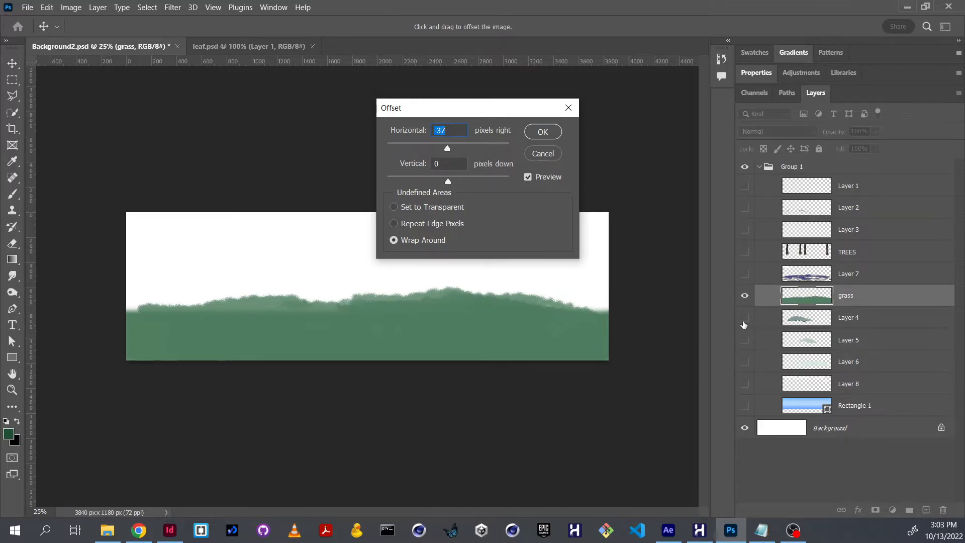
click(544, 159)
Make all the hidden layers in Group 1 visible again.
drag(744, 317, 744, 405)
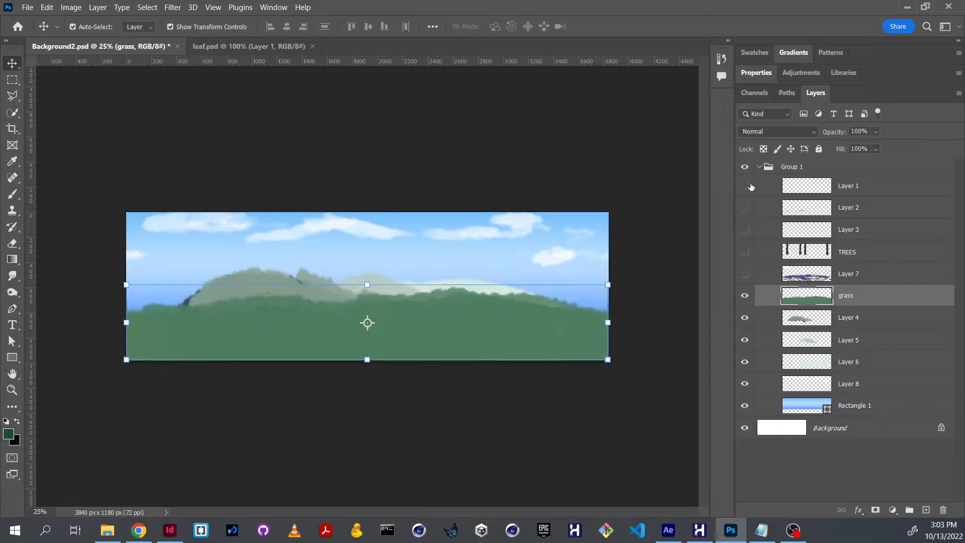
drag(749, 185, 744, 273)
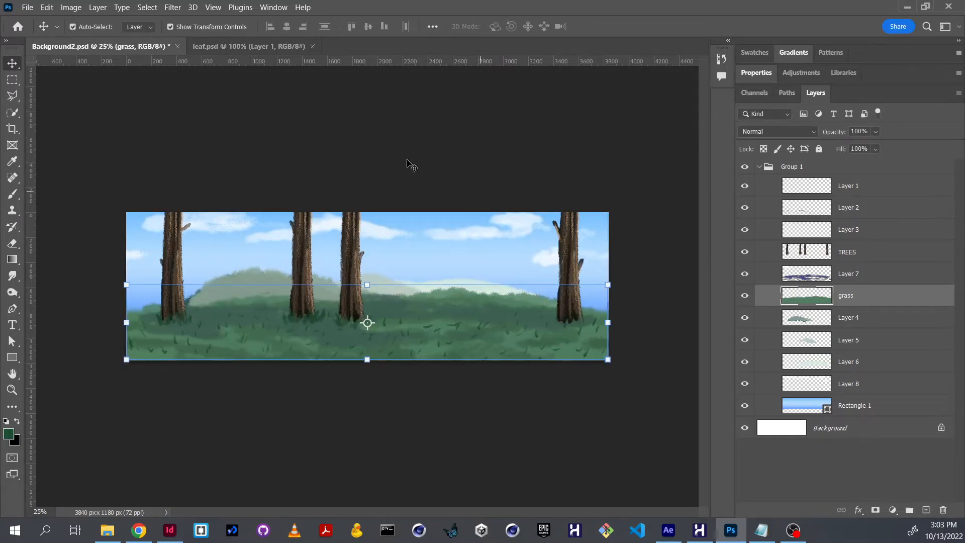
Try a horizontal Offset of about -1452 pixels with Wrap Around on the grass layer while the whole scene is shown.
click(172, 7)
mouse_move(301, 268)
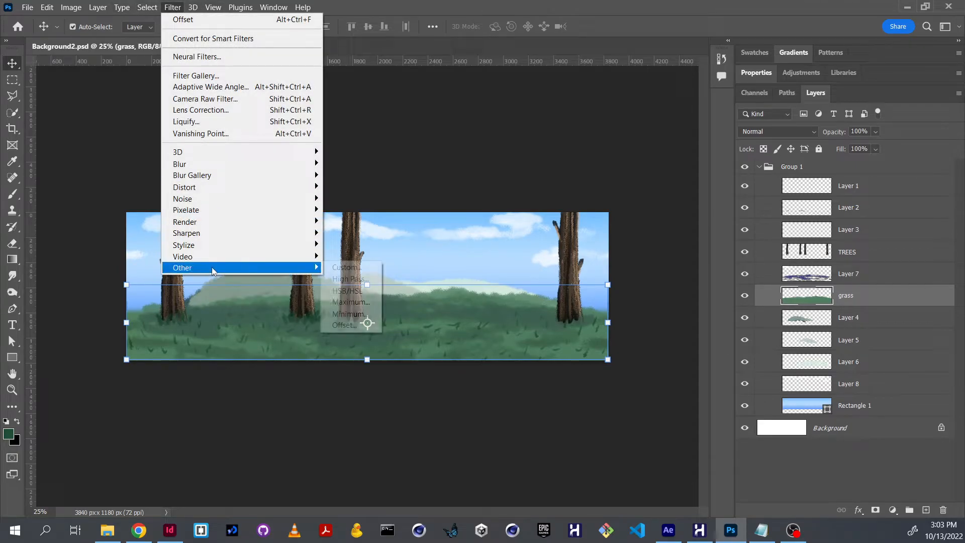
click(344, 324)
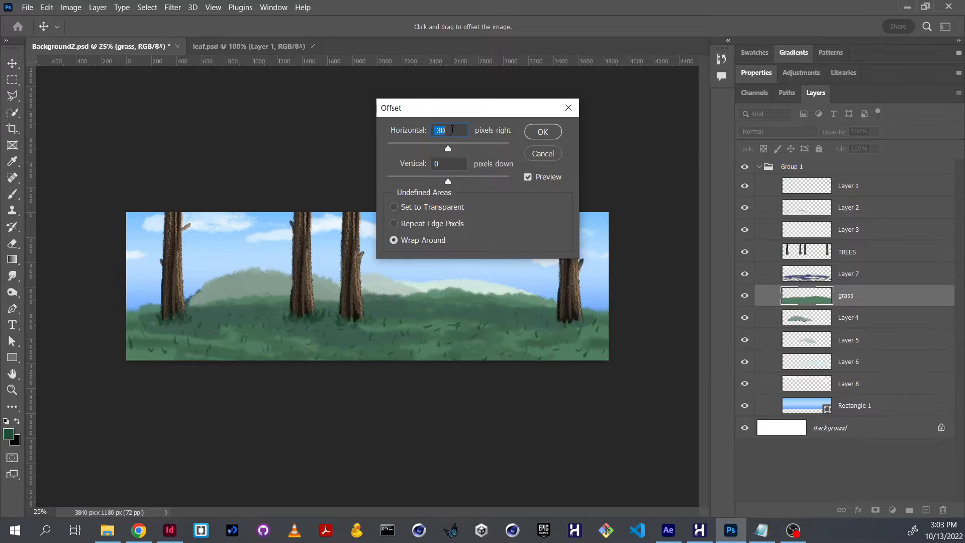
drag(449, 146, 436, 151)
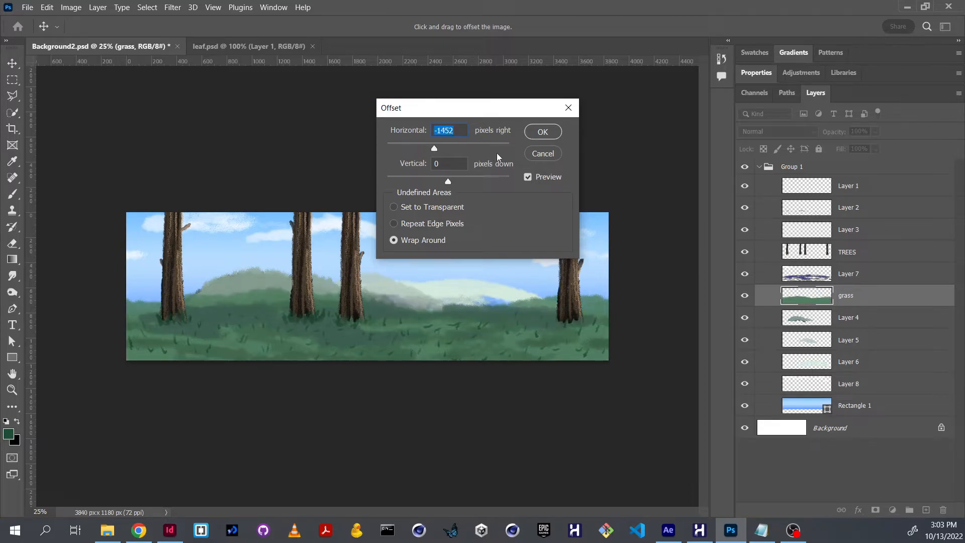
click(543, 132)
Duplicate Group 1 and merge the copy into a single layer, with the original group hidden.
click(808, 166)
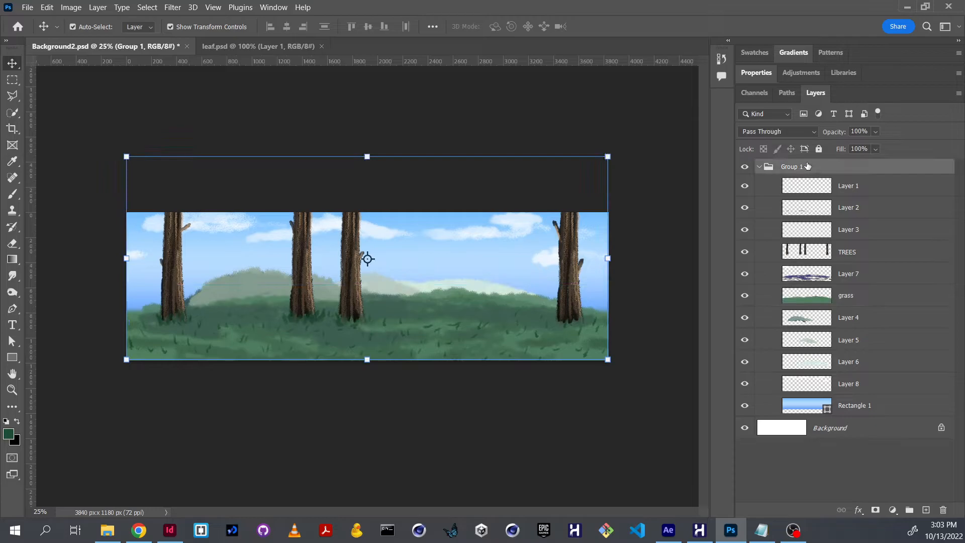
click(173, 8)
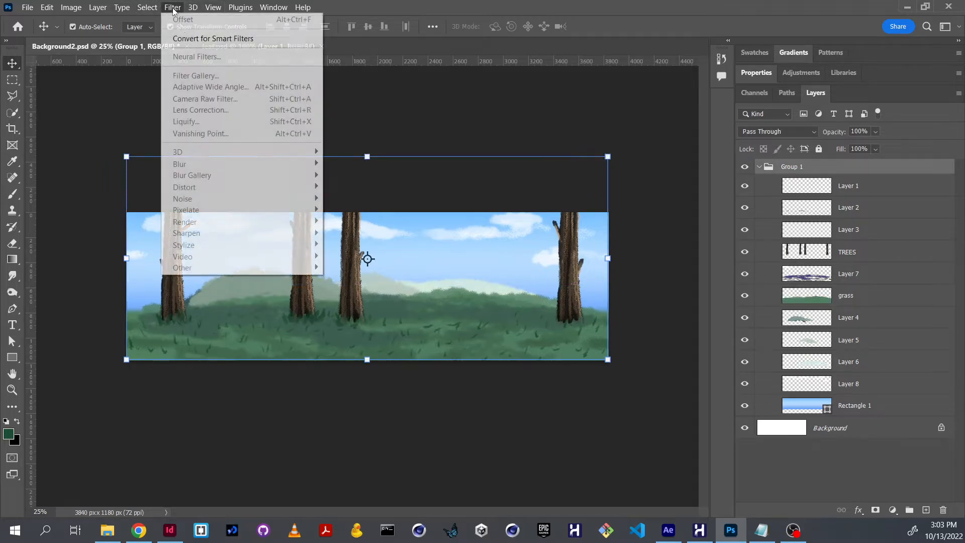
click(174, 11)
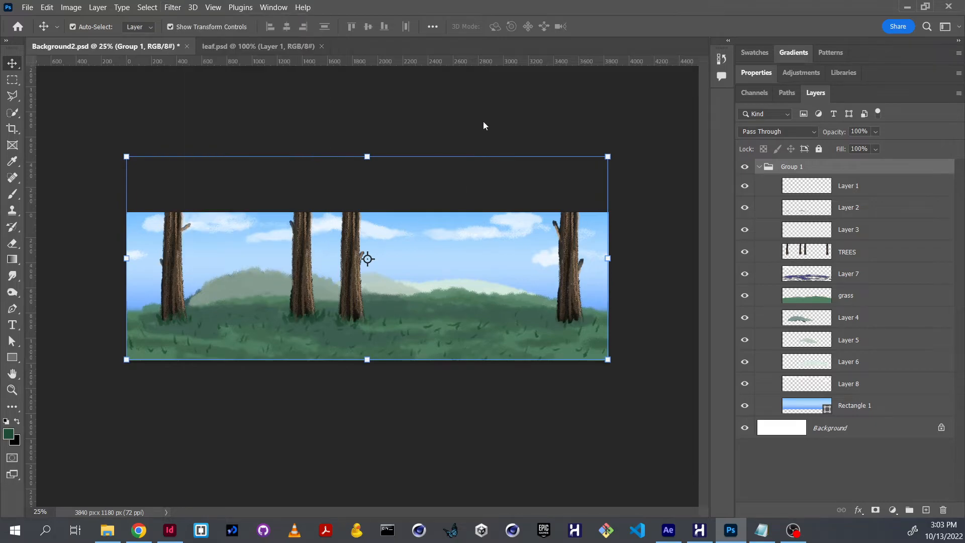
click(759, 168)
click(760, 168)
click(760, 167)
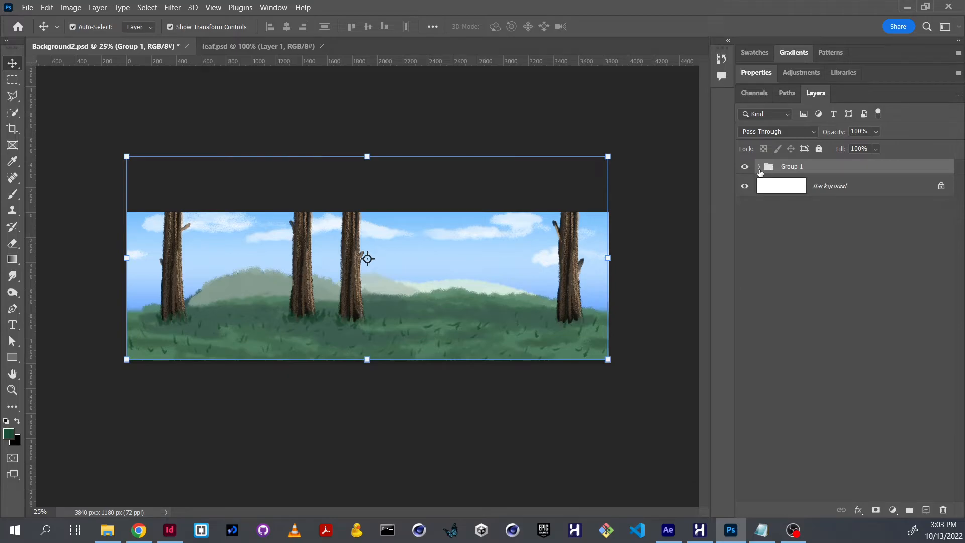
key(ctrl+j)
right_click(790, 168)
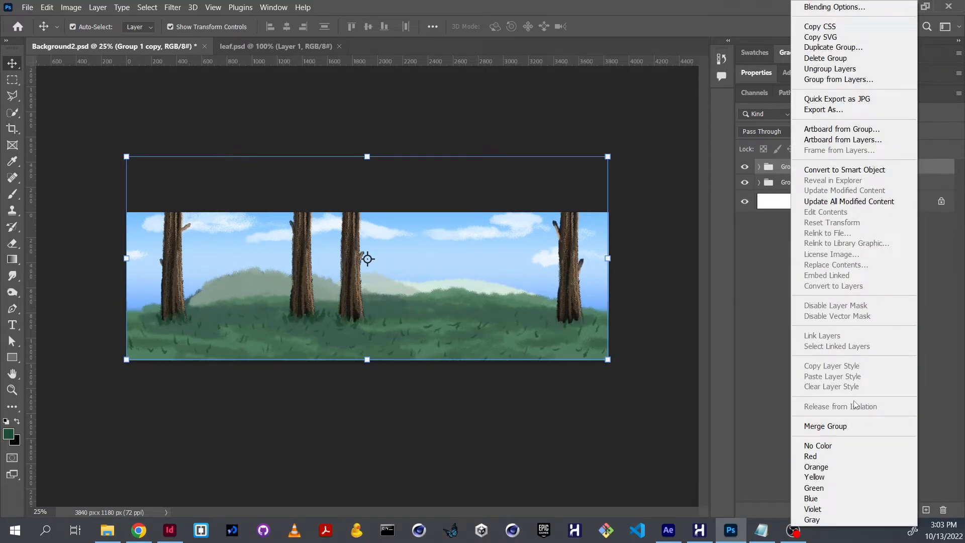
click(847, 427)
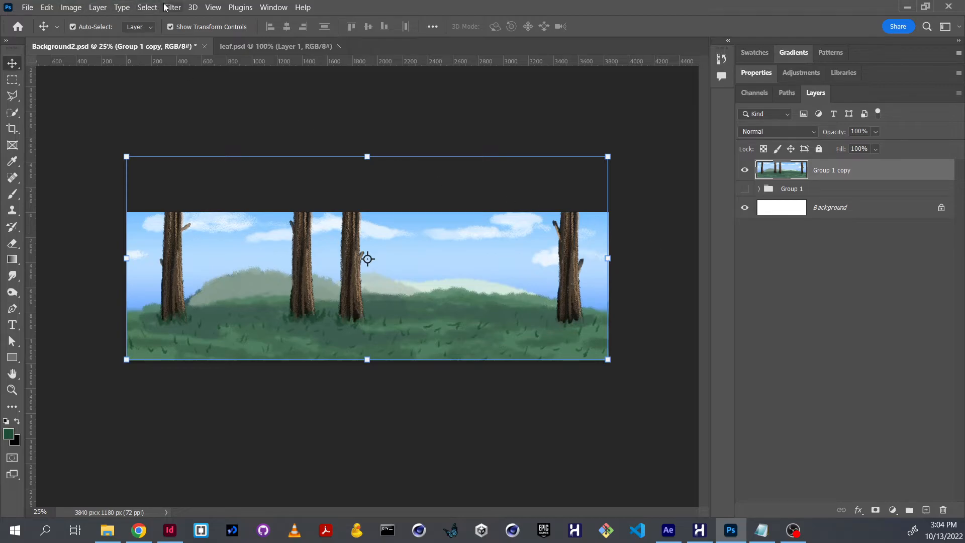
Offset the merged Group 1 copy horizontally by about +264 pixels with Wrap Around.
click(180, 8)
mouse_move(251, 267)
click(345, 324)
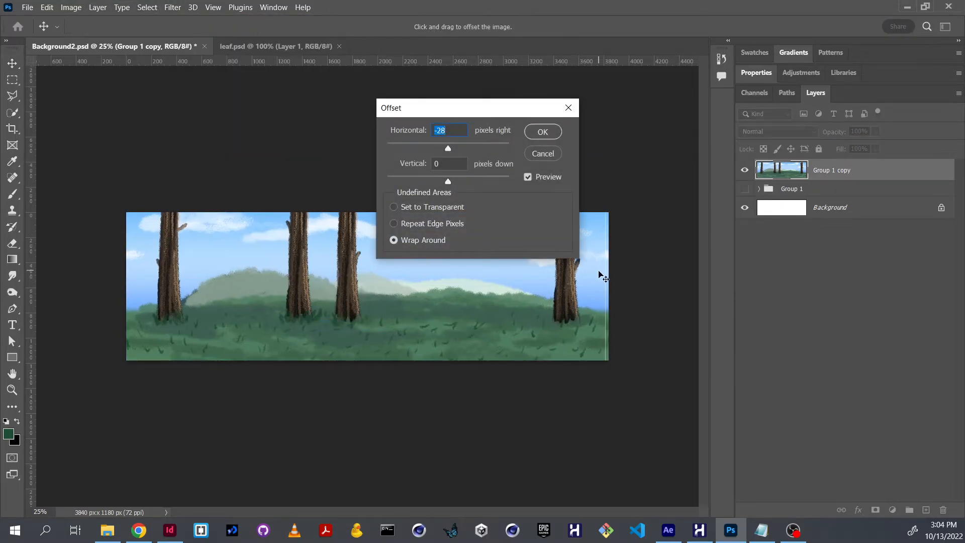
drag(445, 146, 451, 151)
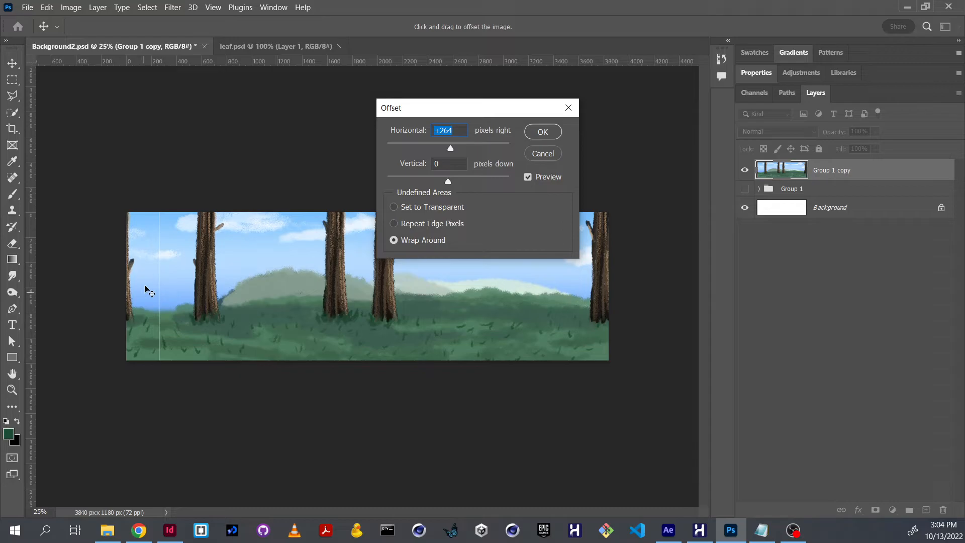
click(547, 134)
Hide the white Background layer to expose the transparency along the merged layer's vertical seam.
click(109, 407)
key(ctrl+plus)
key(ctrl+plus)
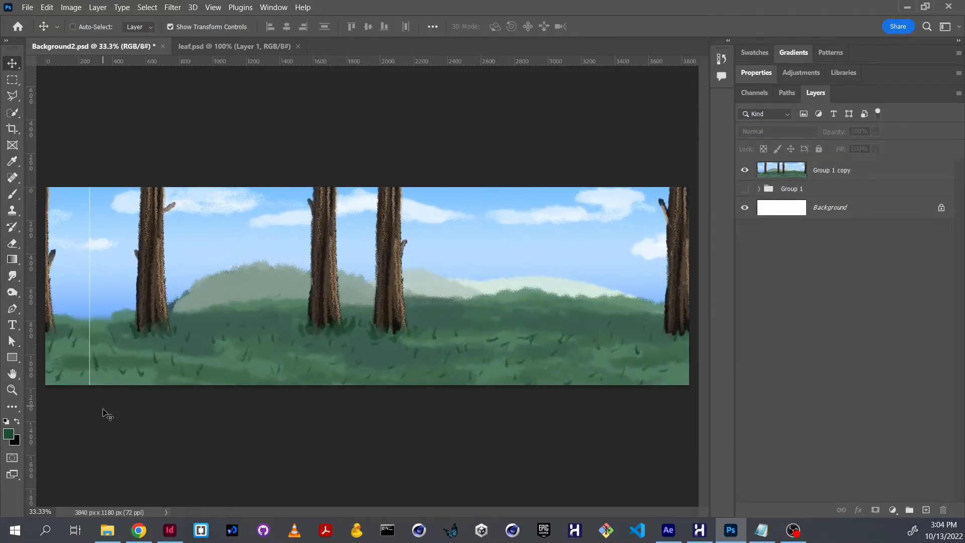
drag(191, 360, 547, 360)
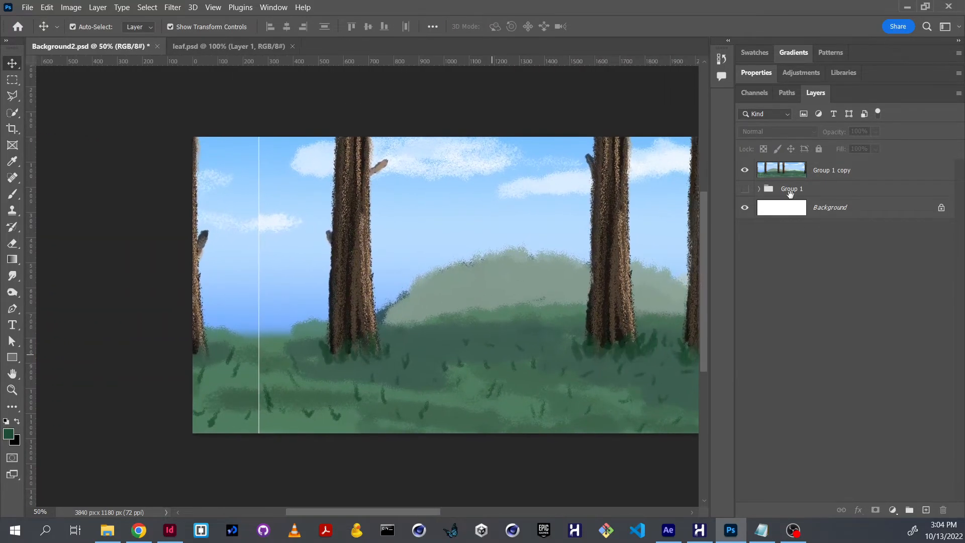
click(744, 208)
key(ctrl+plus)
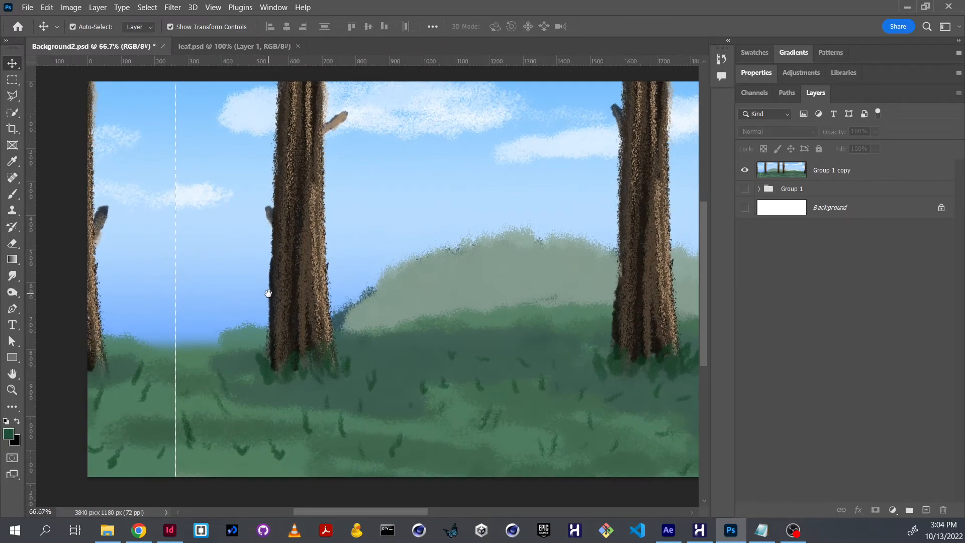
drag(267, 292, 360, 271)
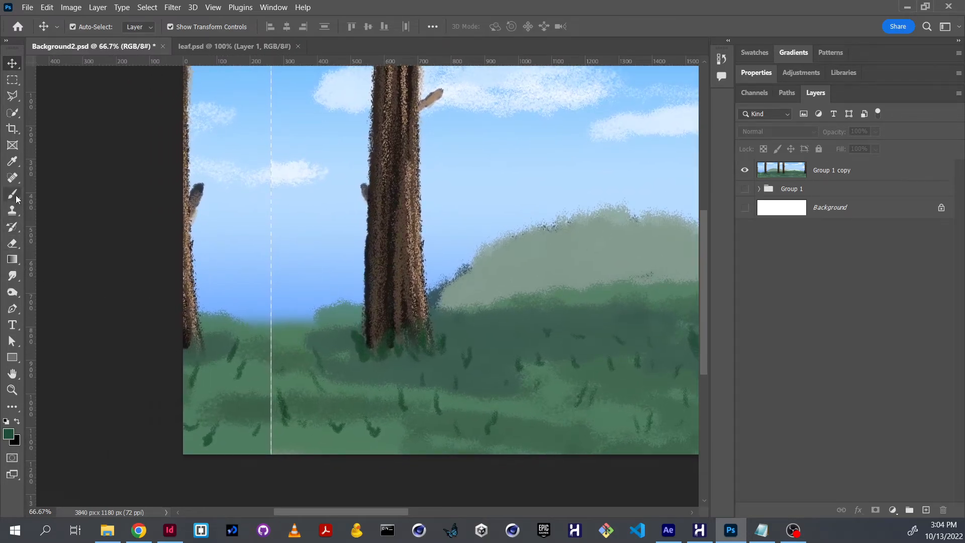
Heal the vertical seam line across the grass on the Group 1 copy layer with the Content-Aware Spot Healing Brush at size 40.
click(14, 179)
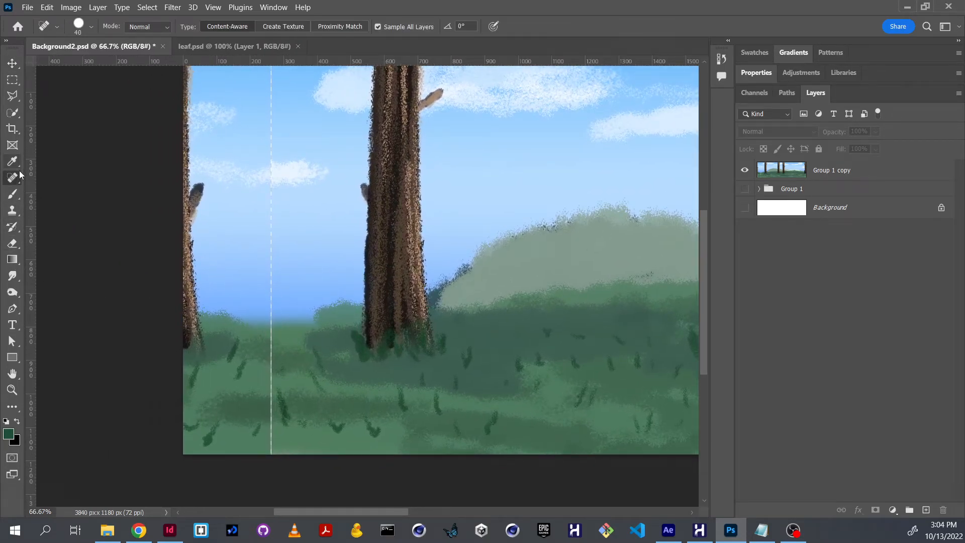
click(865, 174)
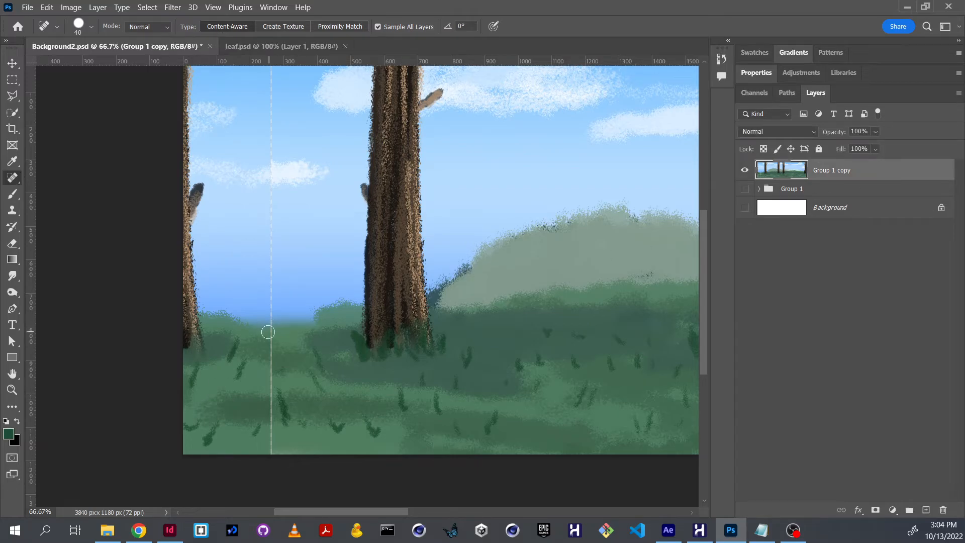
click(270, 333)
drag(271, 336, 266, 459)
mouse_move(309, 371)
mouse_down()
mouse_move(321, 375)
mouse_move(319, 466)
mouse_move(334, 347)
mouse_up()
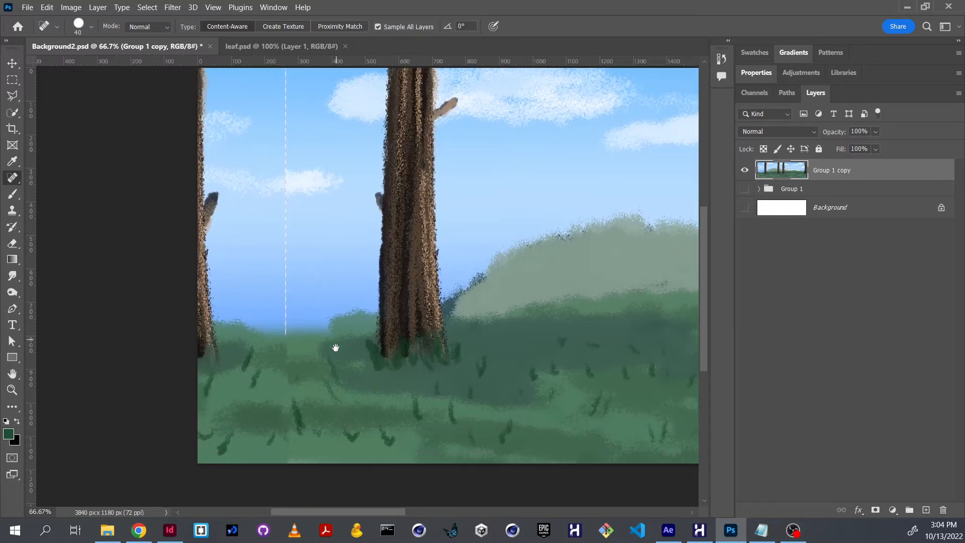
Heal the remaining vertical seam line up through the sky and clouds on the Group 1 copy layer with the Content-Aware Spot Healing Brush.
mouse_move(287, 455)
mouse_down()
mouse_move(302, 455)
mouse_move(288, 441)
mouse_move(287, 453)
mouse_up()
drag(281, 383, 289, 384)
mouse_move(279, 334)
mouse_down()
mouse_move(291, 340)
mouse_move(294, 192)
mouse_up()
drag(346, 245, 366, 415)
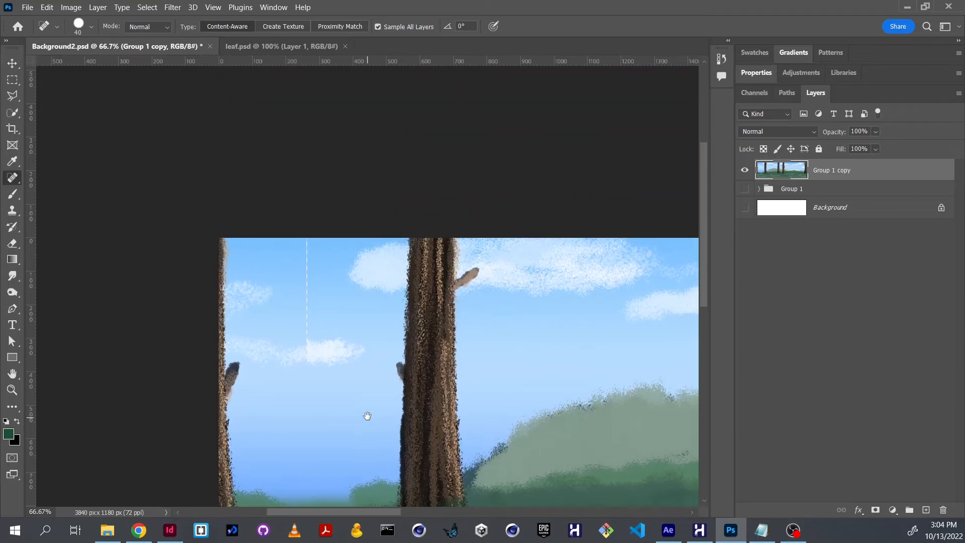
drag(308, 369, 326, 216)
mouse_move(318, 435)
mouse_down()
mouse_move(337, 190)
mouse_move(354, 243)
mouse_move(355, 215)
mouse_move(359, 230)
mouse_move(332, 246)
mouse_up()
mouse_move(309, 185)
mouse_down()
mouse_move(327, 204)
mouse_move(345, 199)
mouse_move(336, 211)
mouse_move(344, 198)
mouse_up()
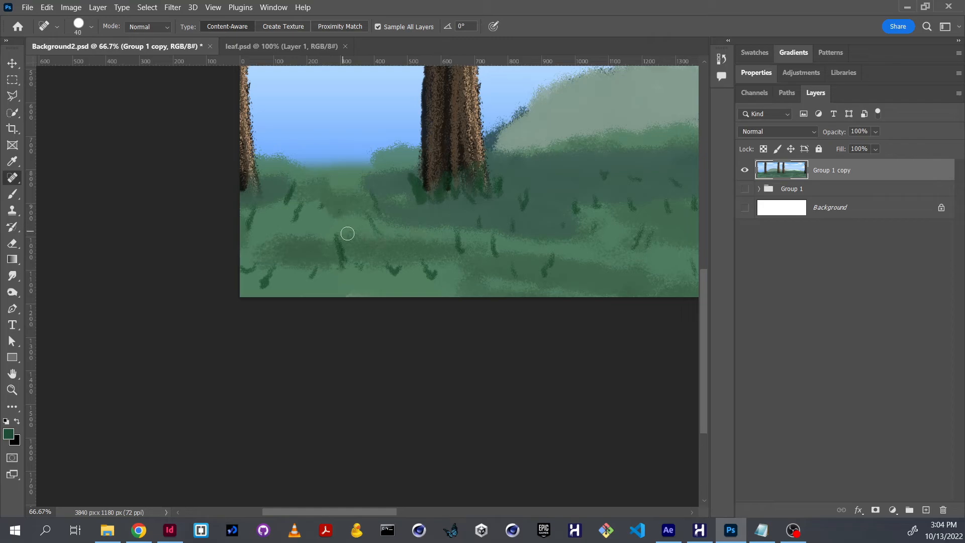
key(ctrl+minus)
key(ctrl+minus)
key(ctrl+minus)
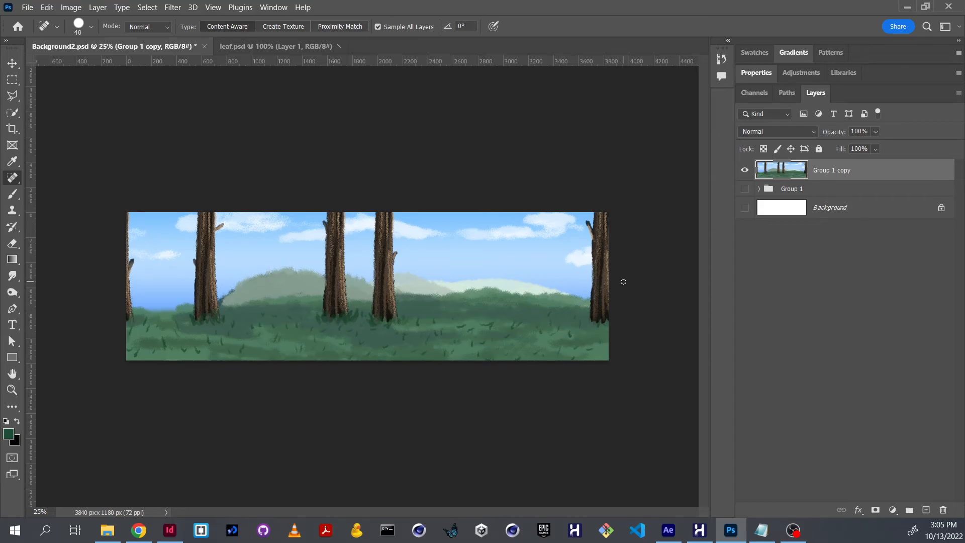
Save the document as a new Photoshop file named Background_Forest in the environments folder.
click(28, 7)
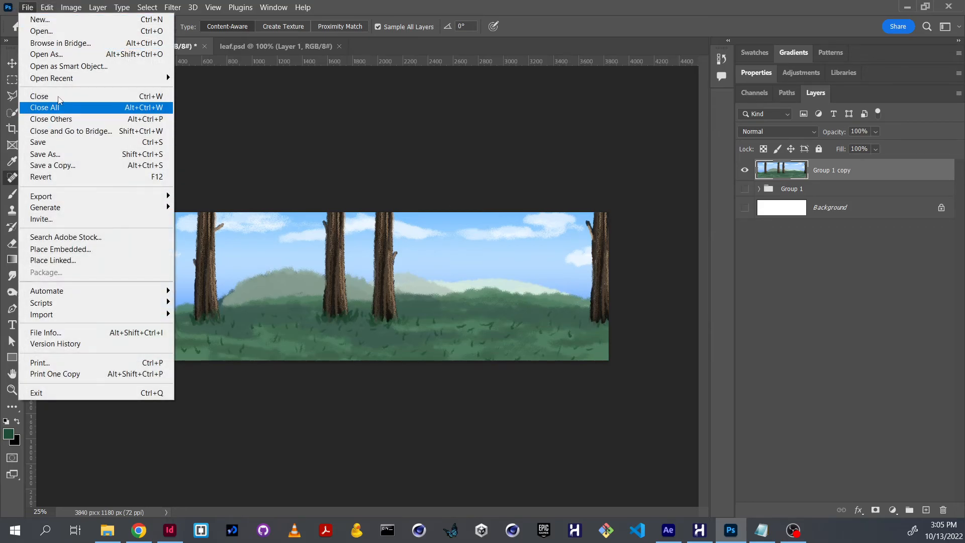
click(88, 155)
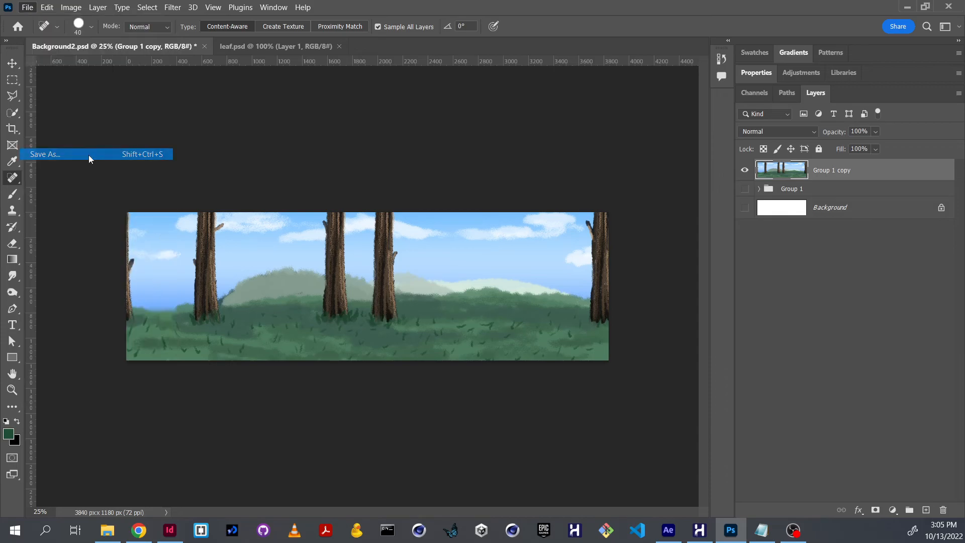
key(End)
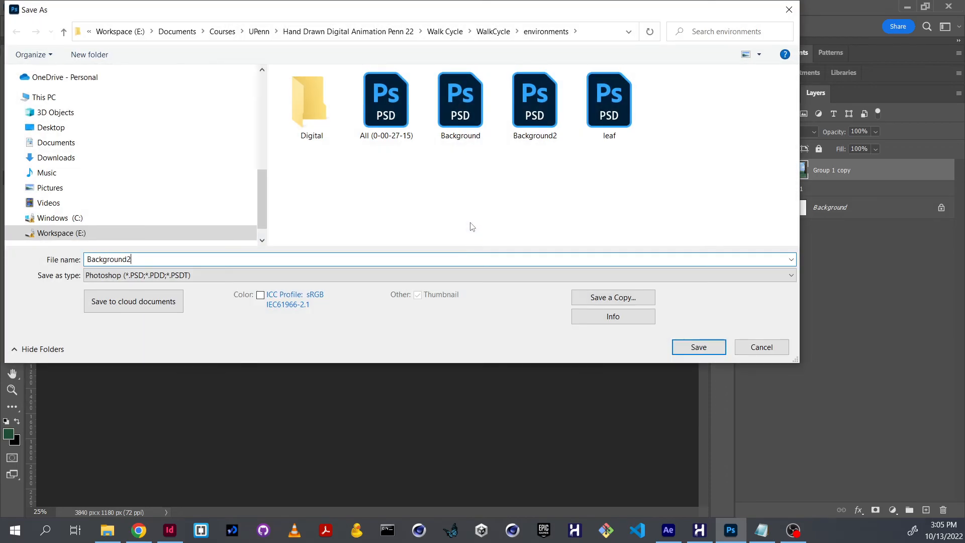
key(BackSpace)
text(_Fo)
click(701, 347)
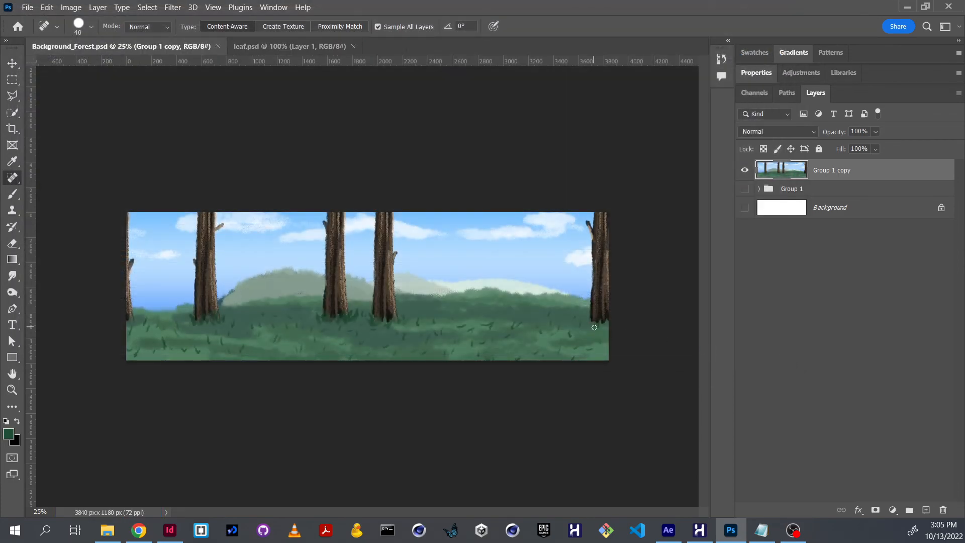